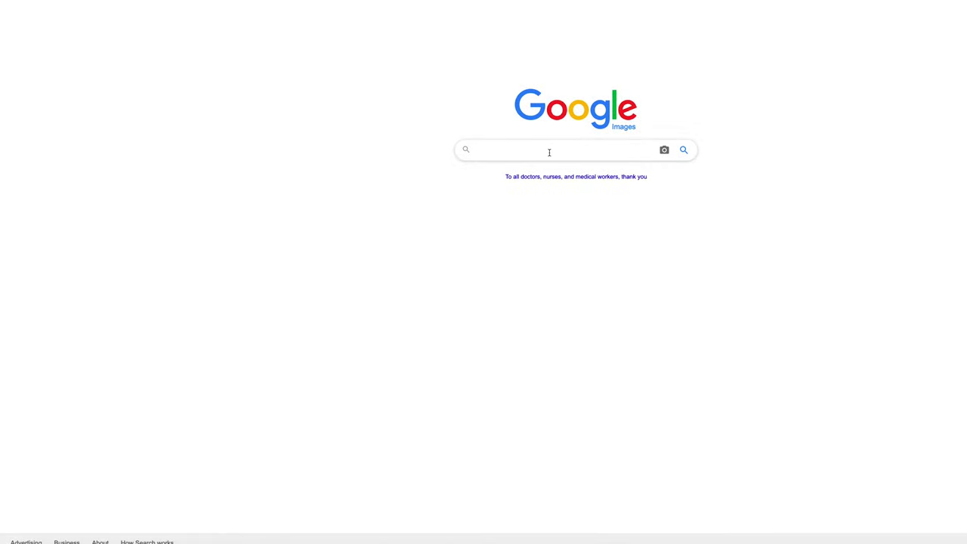
# Search Google Images for '3d grayscale image'
pyautogui.write('3d grayscale')
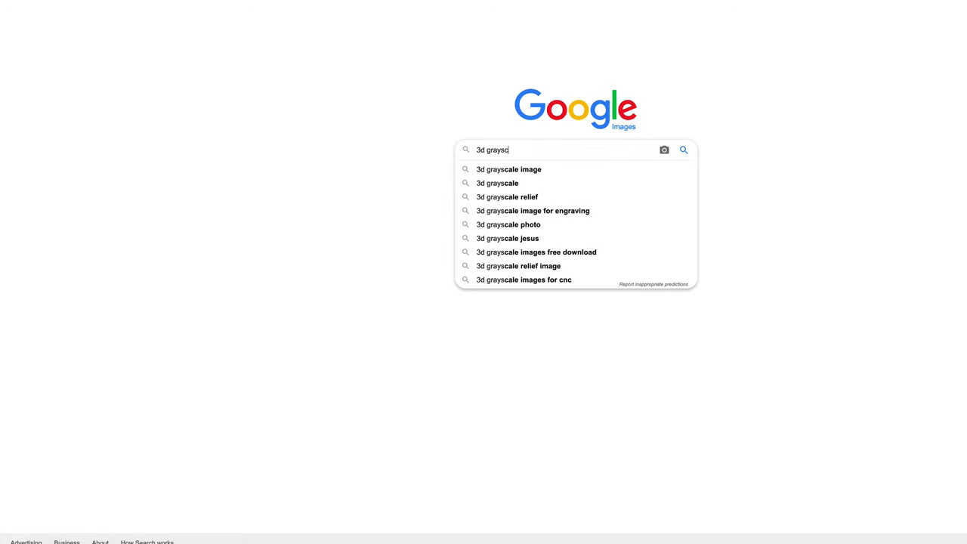
pyautogui.write(' image')
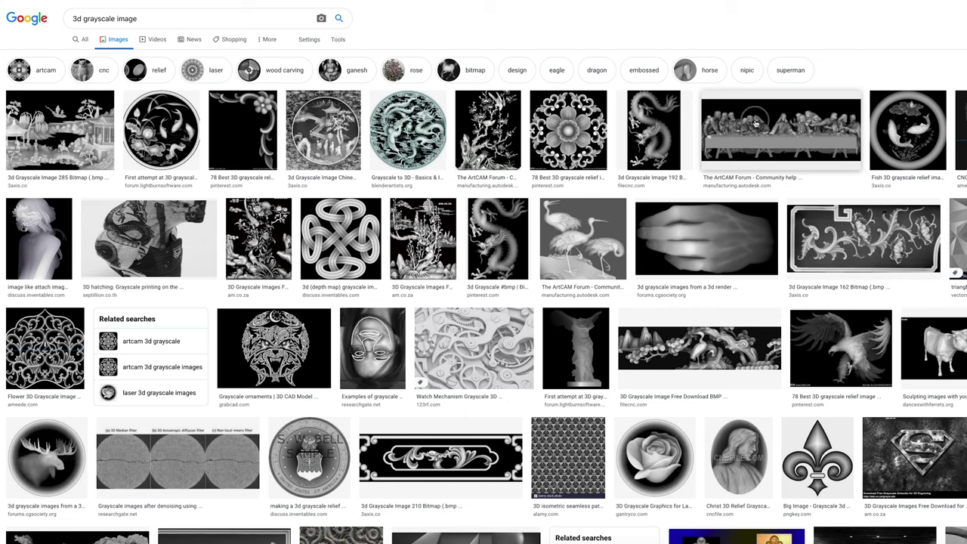
# Save the Last Supper relief image to Downloads as 'last supper.png'
pyautogui.click(755, 123)
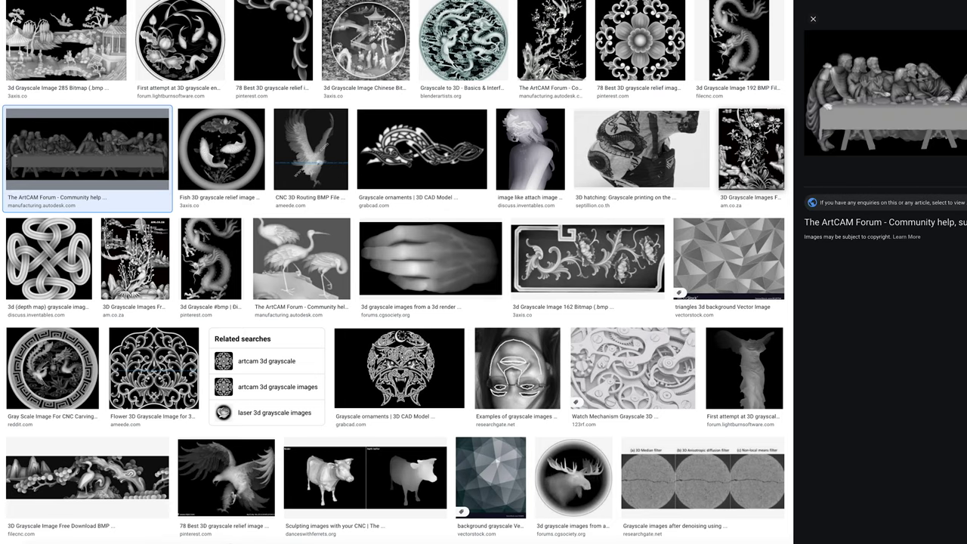
pyautogui.rightClick(929, 79)
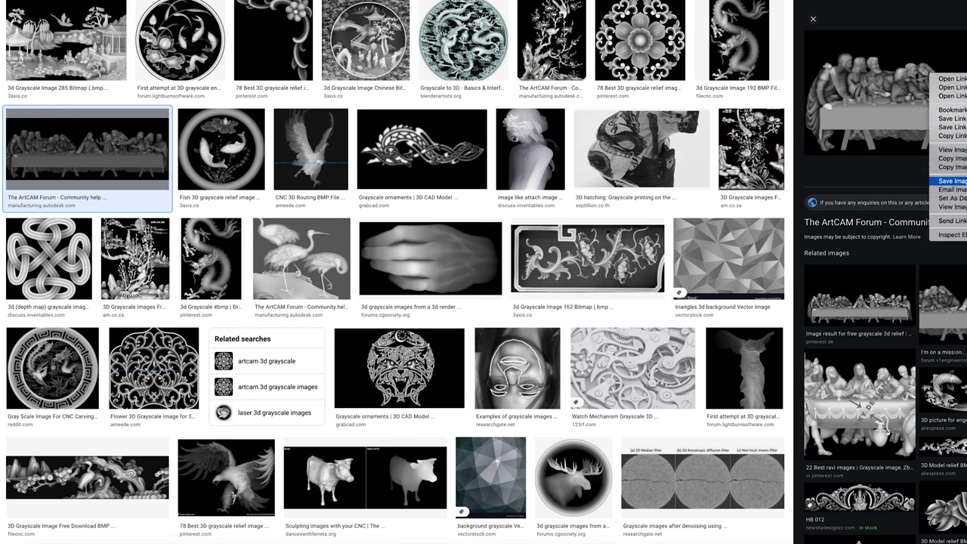
pyautogui.click(946, 181)
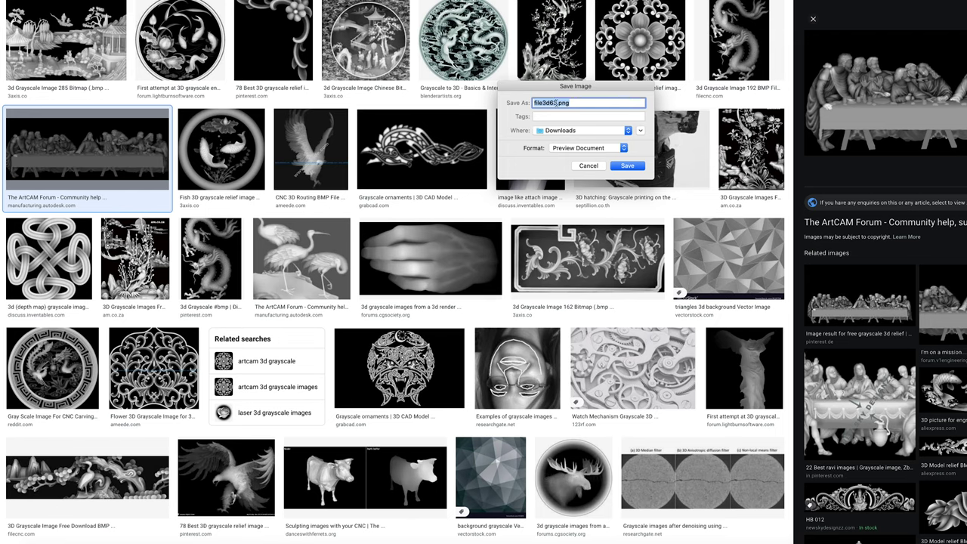
pyautogui.click(567, 102)
pyautogui.moveTo(557, 103); pyautogui.dragTo(518, 104)
pyautogui.write('last supper')
pyautogui.click(632, 166)
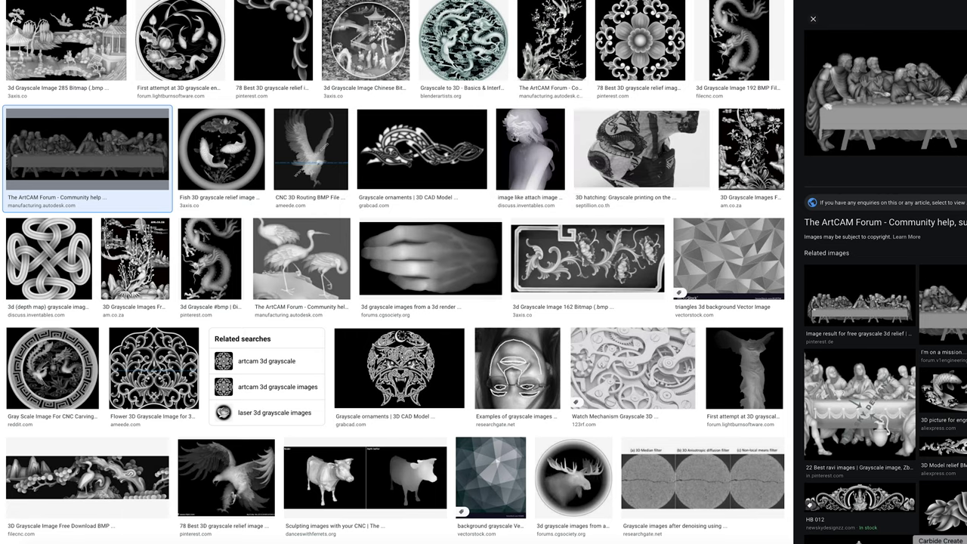
pyautogui.click(941, 543)
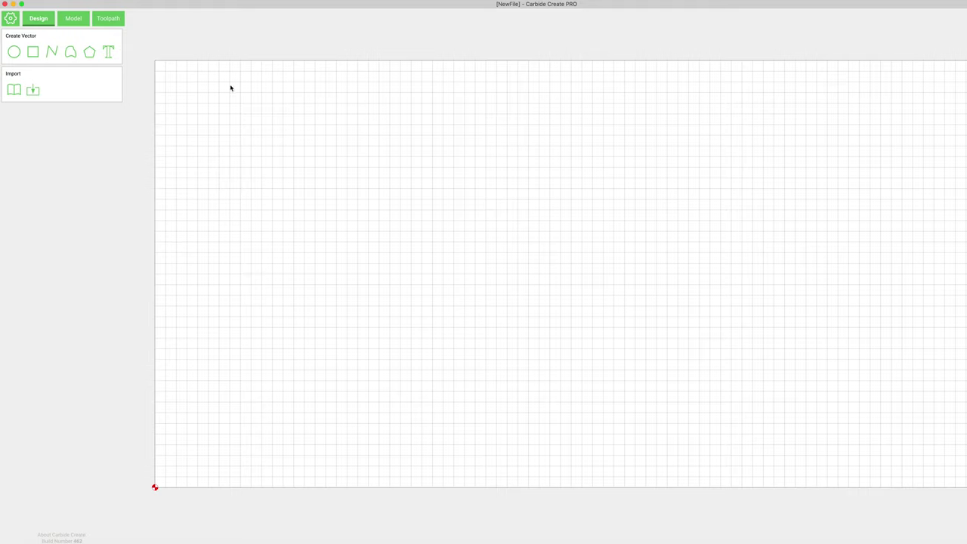
# Switch Carbide Create Pro to the Model workspace
pyautogui.click(78, 21)
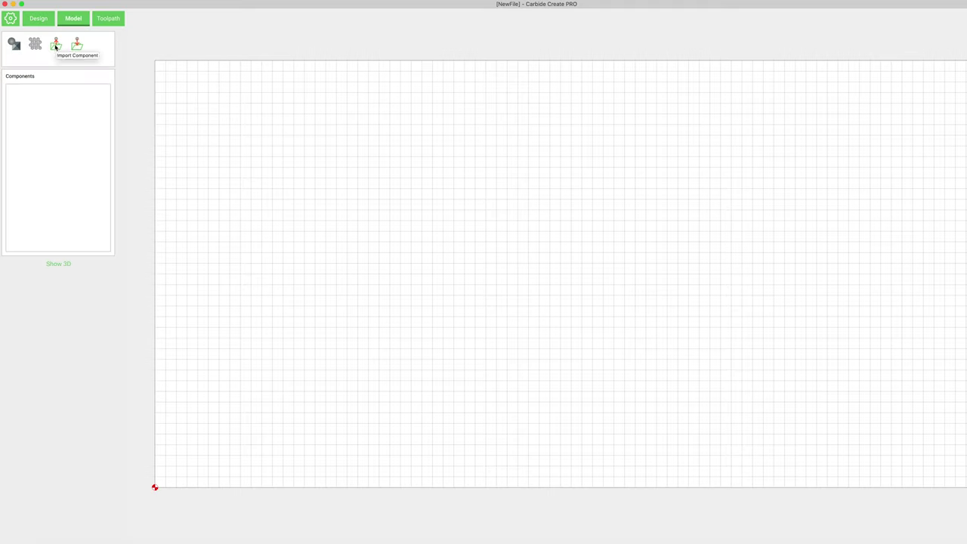
# Import last supper.png from Downloads as a relief component
pyautogui.click(57, 47)
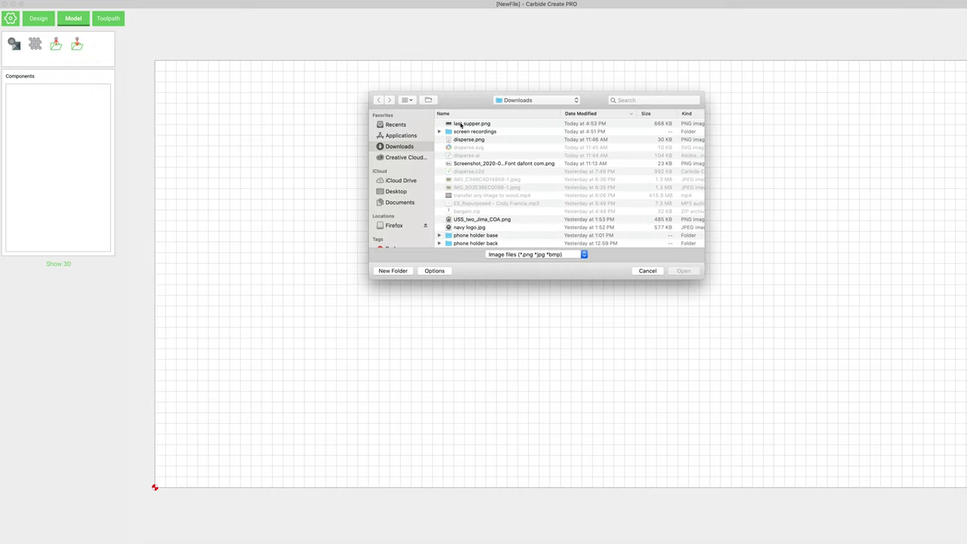
pyautogui.doubleClick(475, 124)
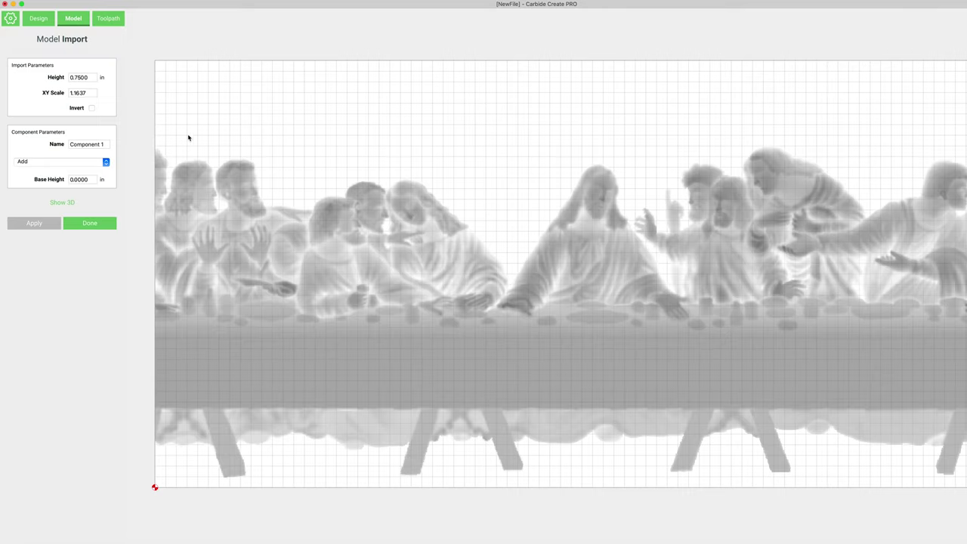
# Set the relief's XY Scale to 1, then to 0.8, and apply it
pyautogui.doubleClick(85, 93)
pyautogui.write('1')
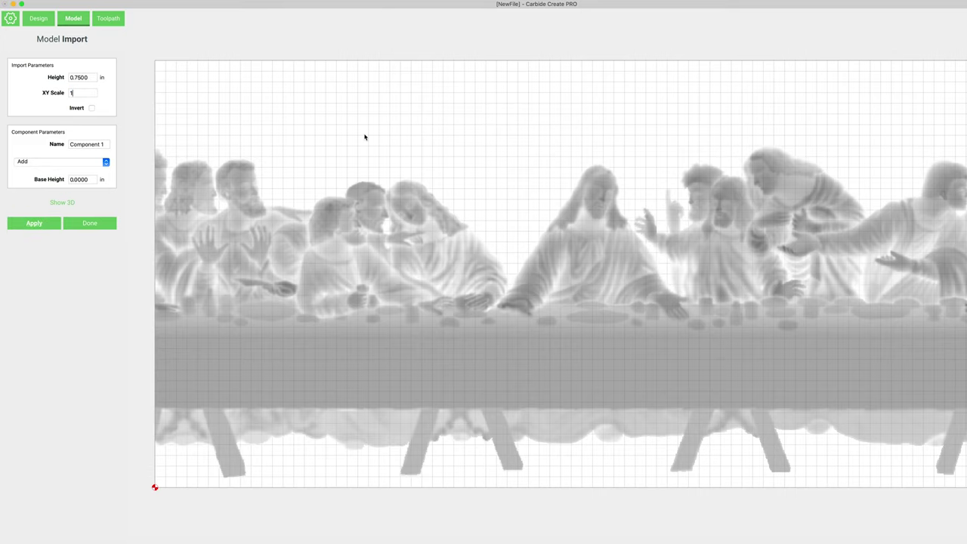
pyautogui.press('Return')
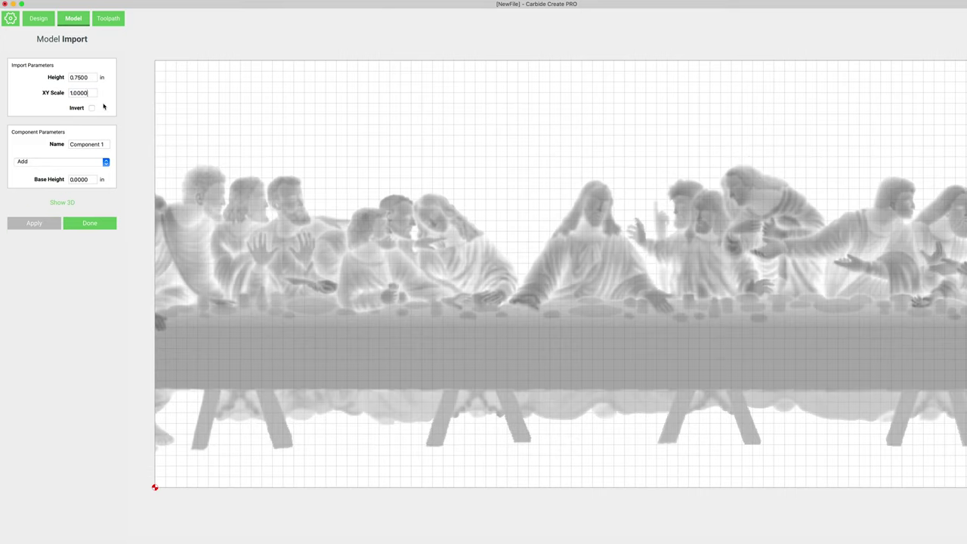
pyautogui.moveTo(91, 93); pyautogui.dragTo(14, 97)
pyautogui.write('.8')
pyautogui.click(34, 223)
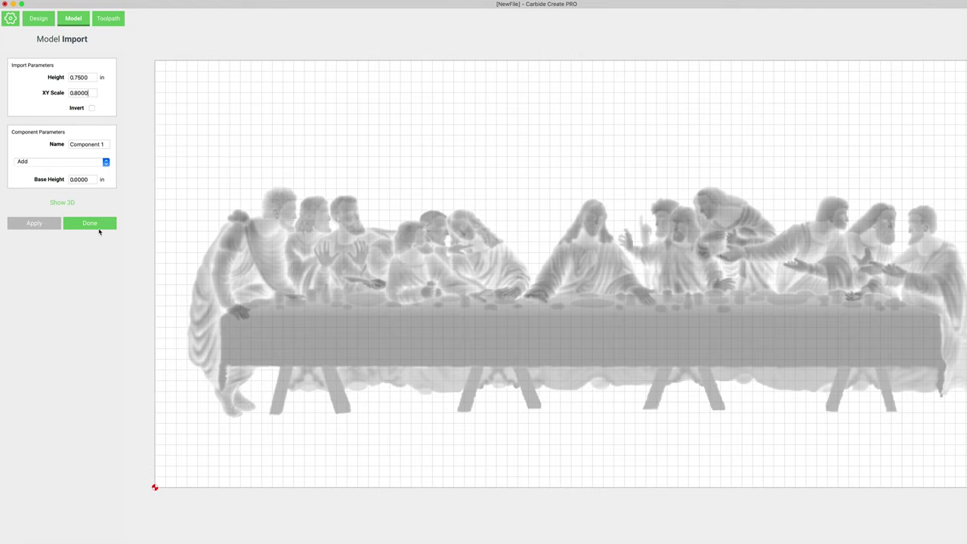
# Show the Last Supper relief in 3D and orbit it to inspect its depth
pyautogui.click(63, 203)
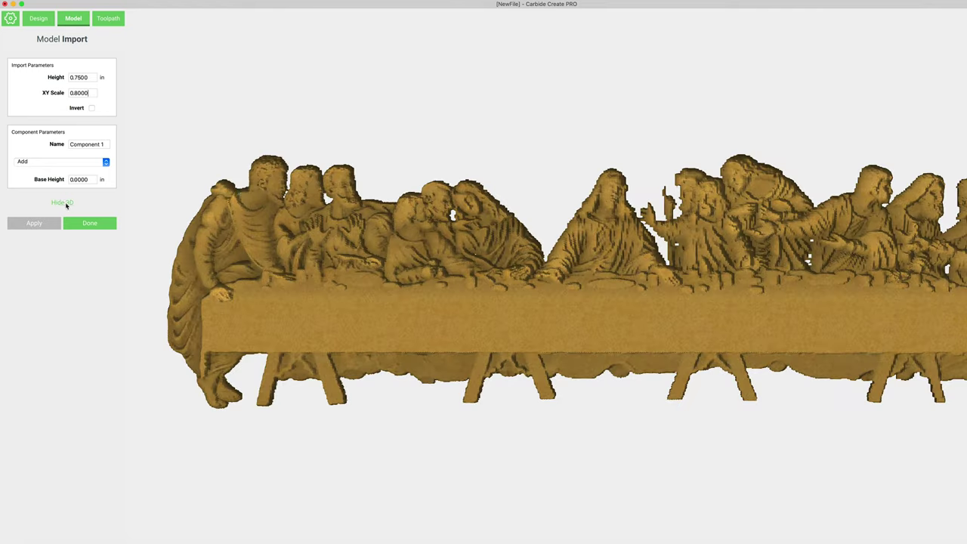
pyautogui.moveTo(568, 304); pyautogui.dragTo(559, 359)
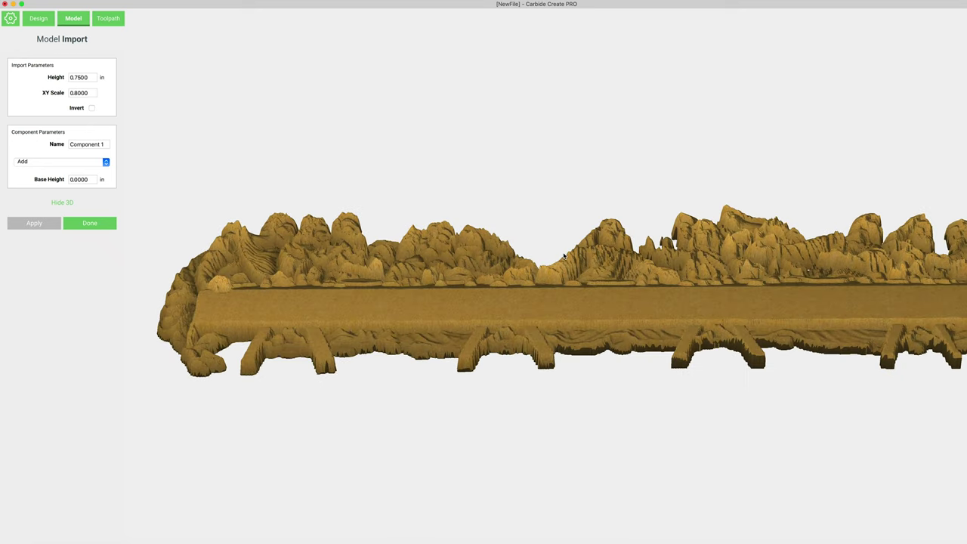
pyautogui.moveTo(606, 238); pyautogui.dragTo(549, 371)
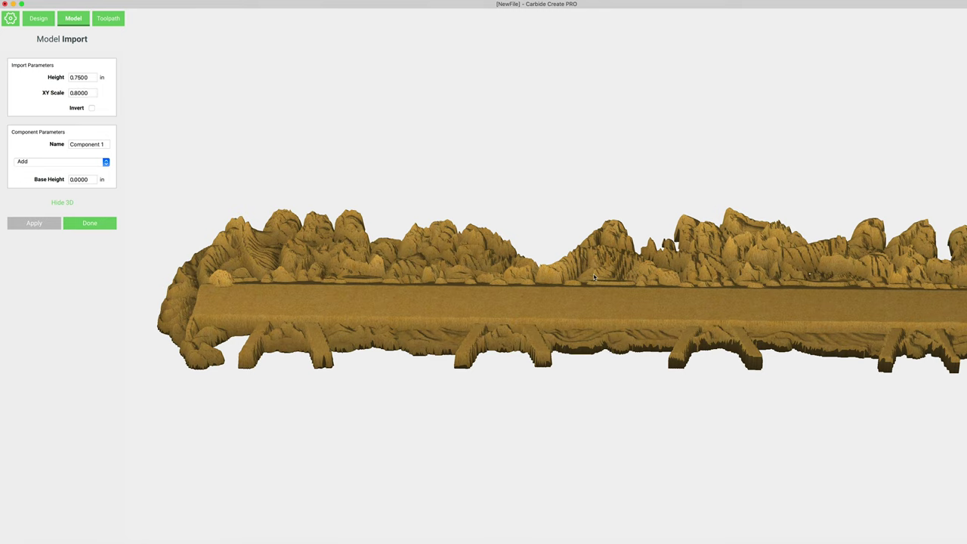
pyautogui.moveTo(595, 277); pyautogui.dragTo(462, 242)
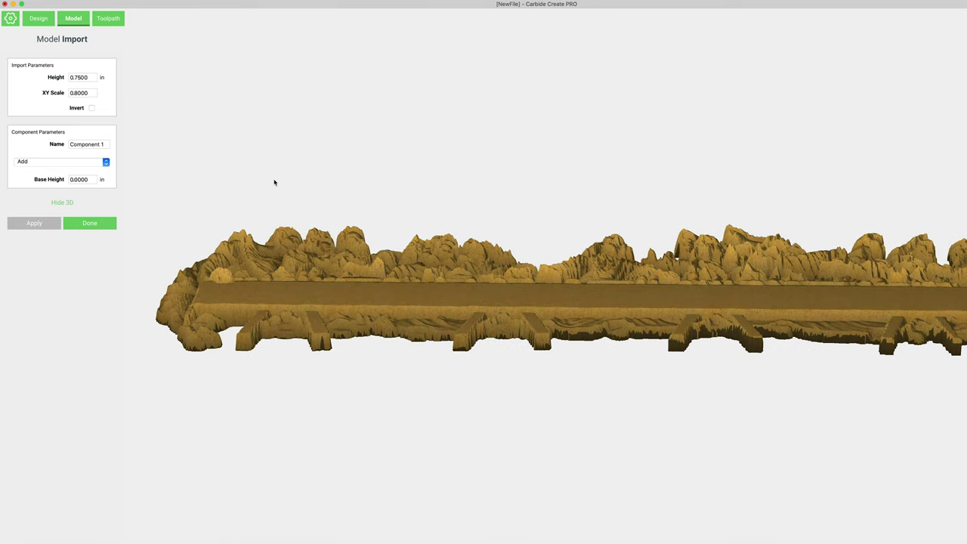
# Apply a relief height of 0.25 in and orbit to check the figures
pyautogui.click(93, 77)
pyautogui.moveTo(94, 78); pyautogui.dragTo(76, 79)
pyautogui.write('25')
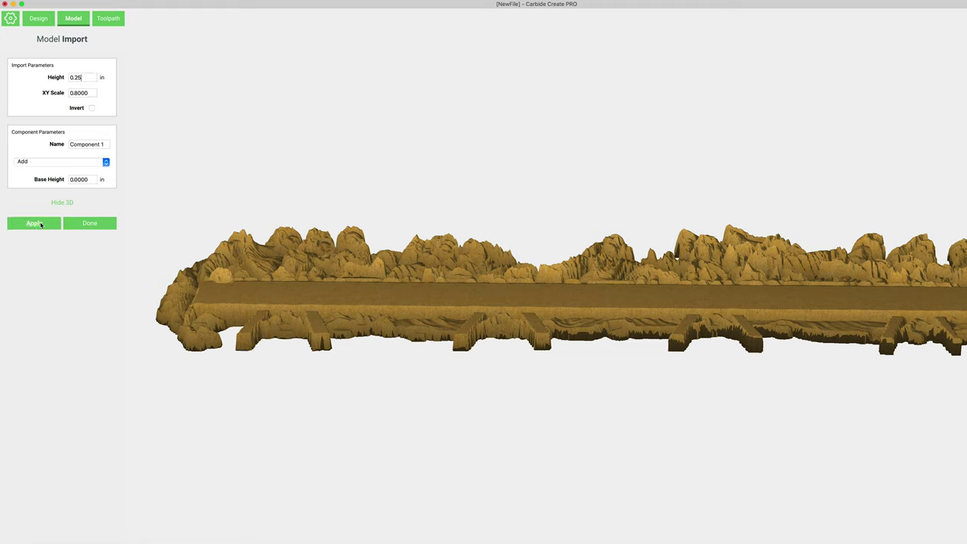
pyautogui.click(36, 223)
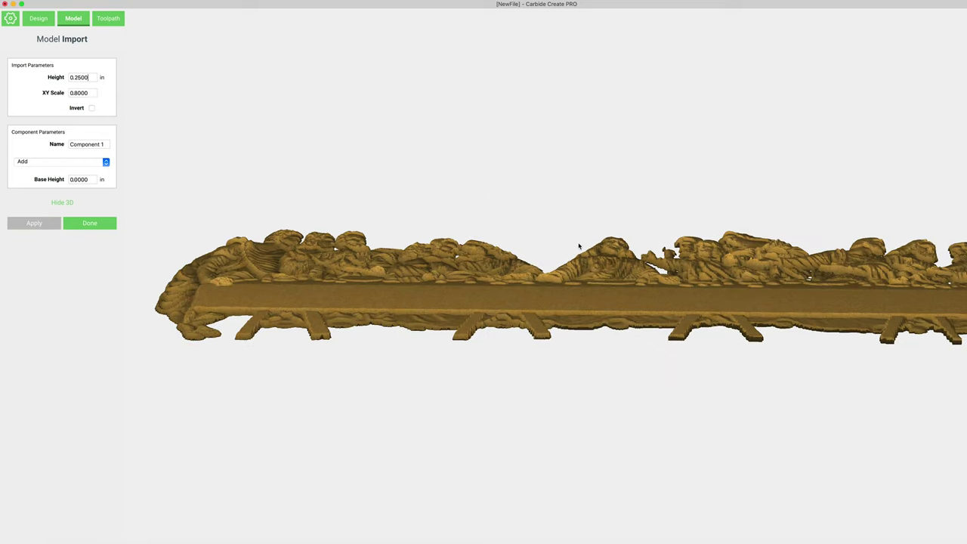
pyautogui.moveTo(593, 308); pyautogui.dragTo(604, 155)
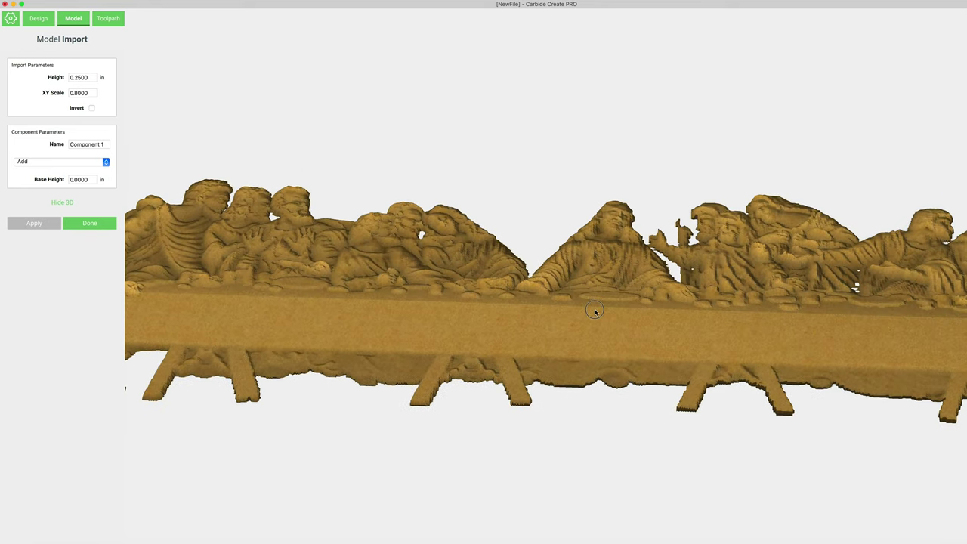
pyautogui.moveTo(594, 313); pyautogui.dragTo(594, 281)
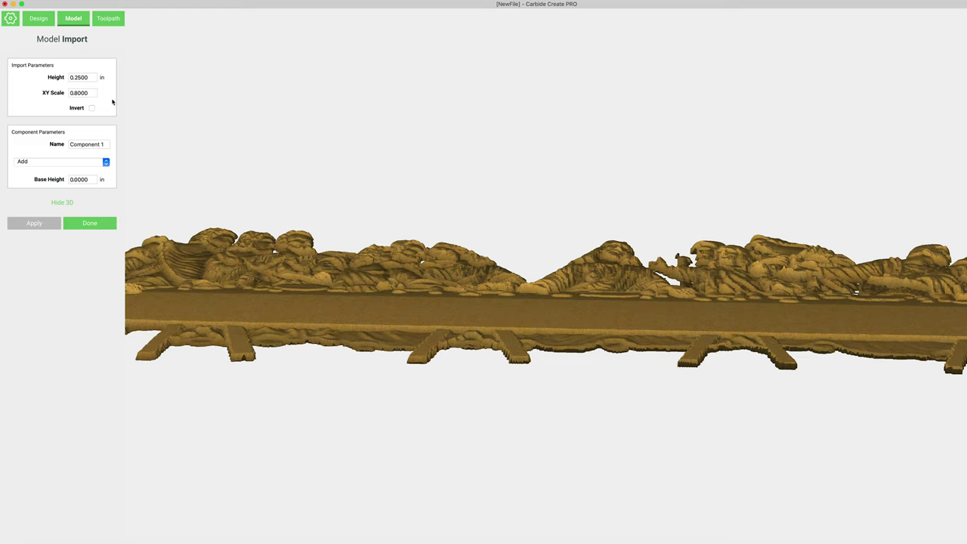
# Try a shallower 0.1 in relief height and compare the depth
pyautogui.moveTo(89, 77); pyautogui.dragTo(76, 85)
pyautogui.write('1')
pyautogui.click(36, 223)
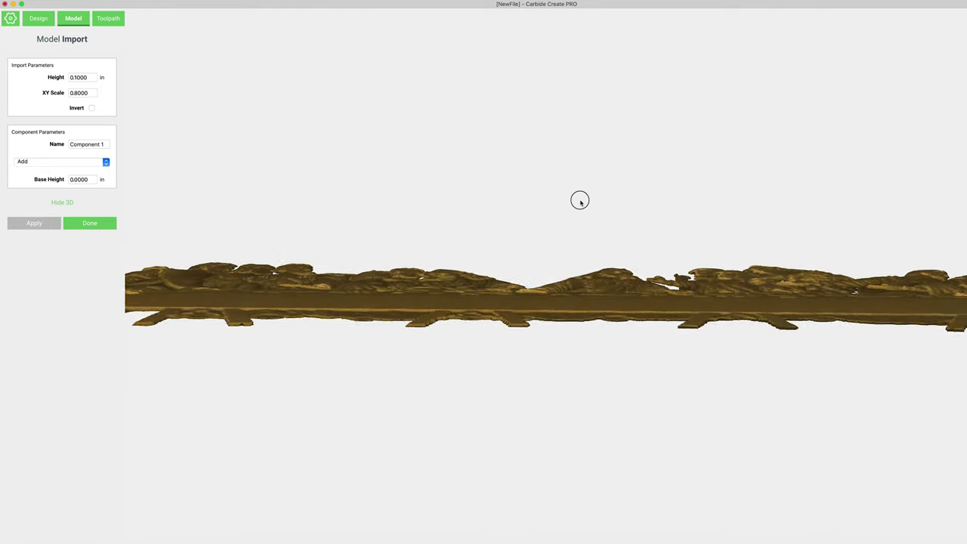
pyautogui.moveTo(580, 361); pyautogui.dragTo(579, 277)
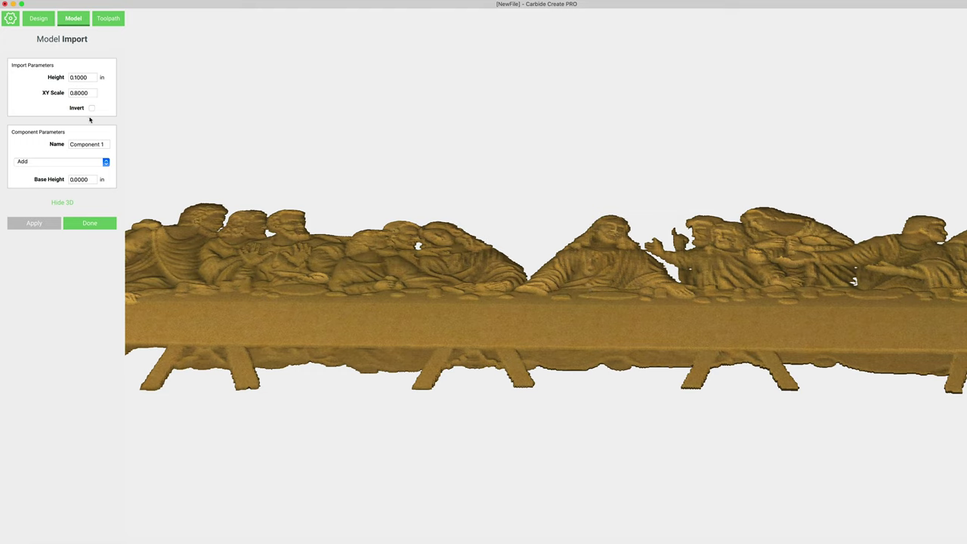
# Settle on a 0.15 in relief height and view the carving frontally
pyautogui.moveTo(75, 77); pyautogui.dragTo(102, 81)
pyautogui.write('15')
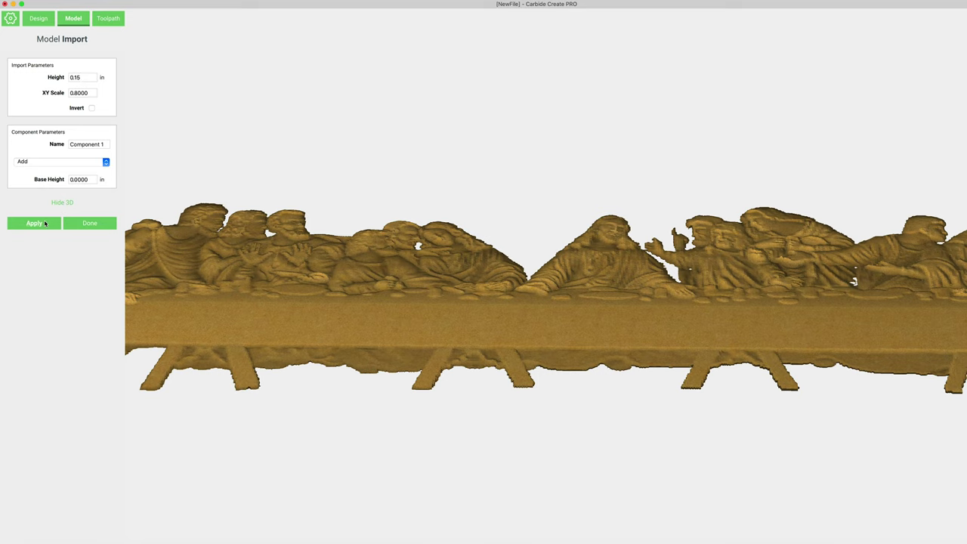
pyautogui.press('Return')
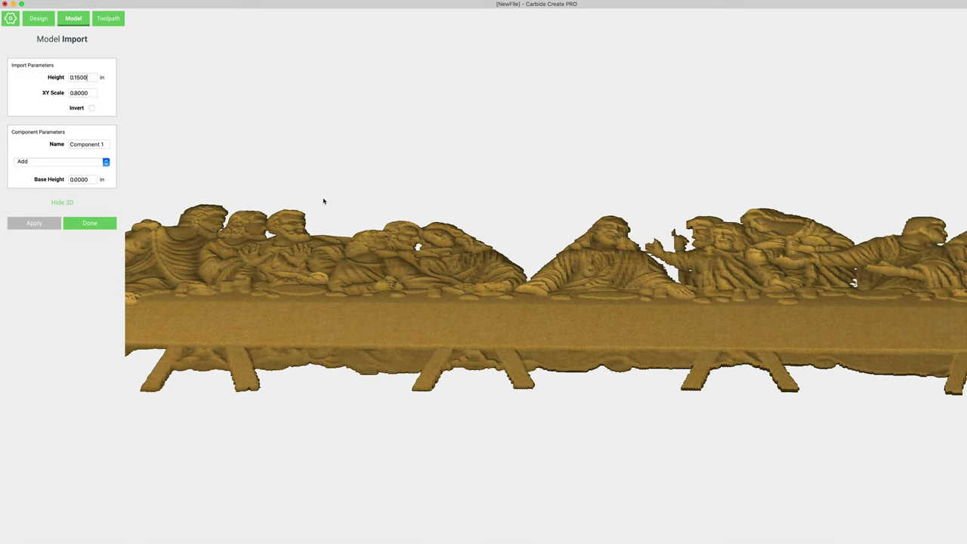
pyautogui.moveTo(467, 231); pyautogui.dragTo(580, 356)
pyautogui.scroll(-3, 544, 219)
pyautogui.moveTo(544, 230); pyautogui.dragTo(545, 339)
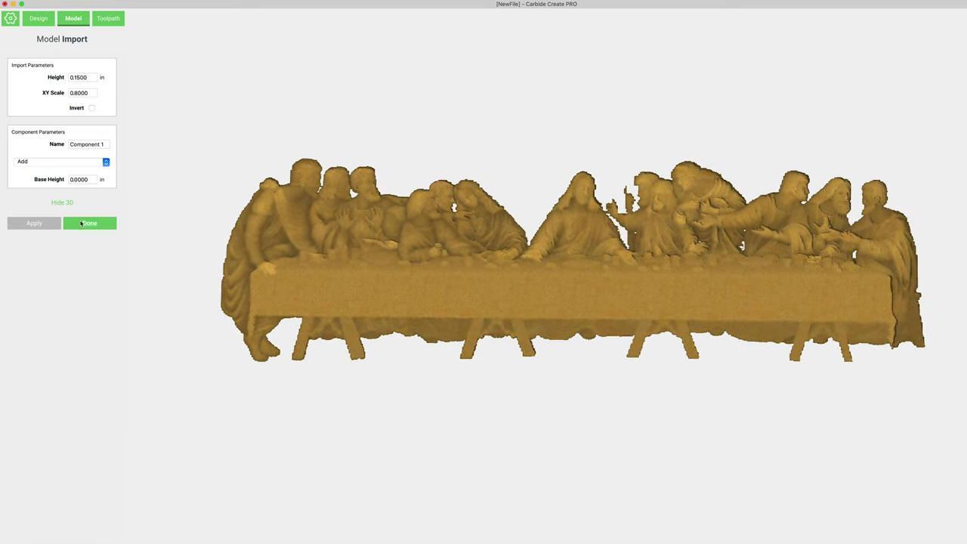
# Leave the 3D preview, close Model Import with Done, then view Component 1 in 3D
pyautogui.click(63, 202)
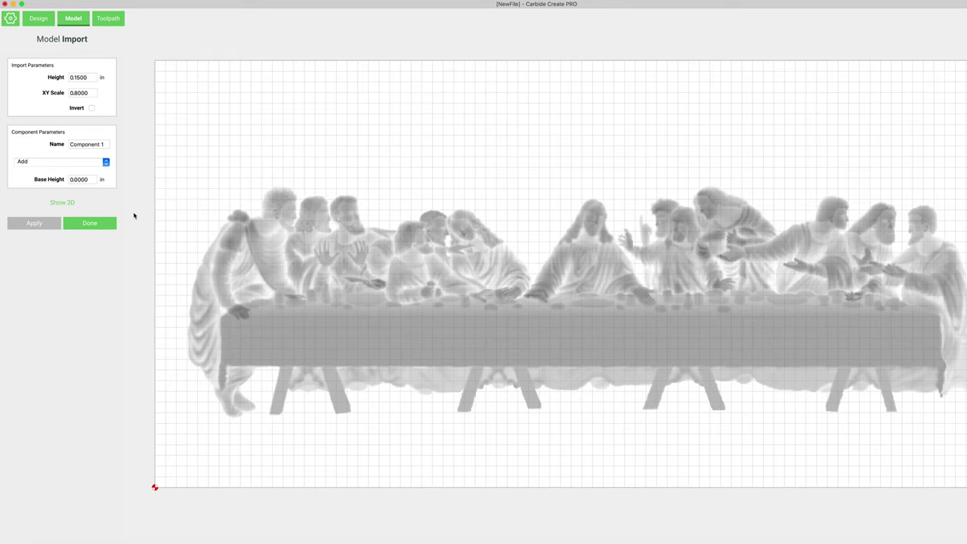
pyautogui.click(90, 224)
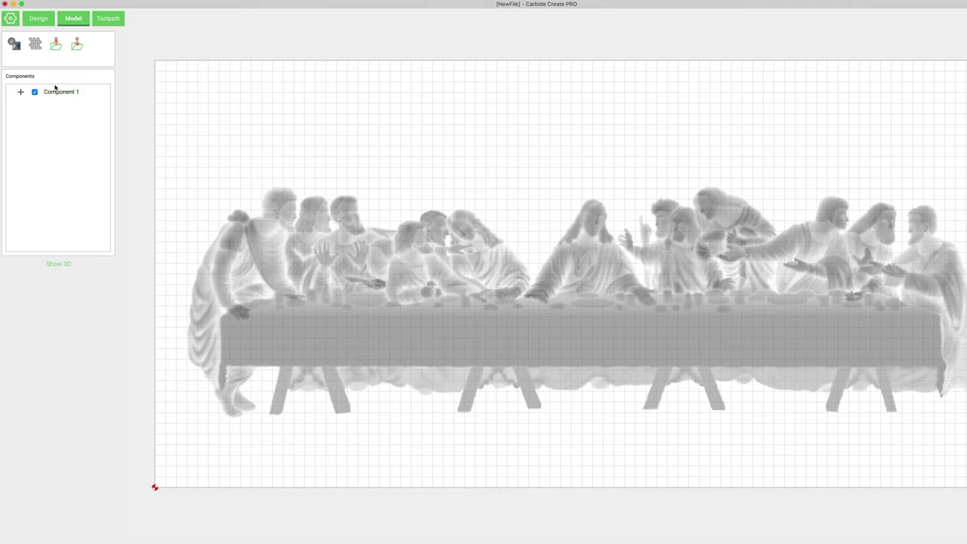
pyautogui.click(58, 264)
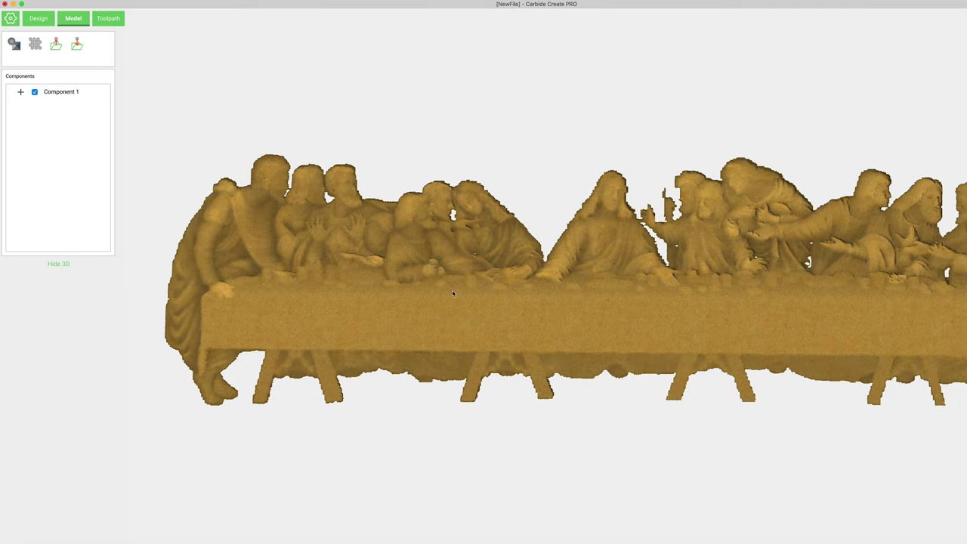